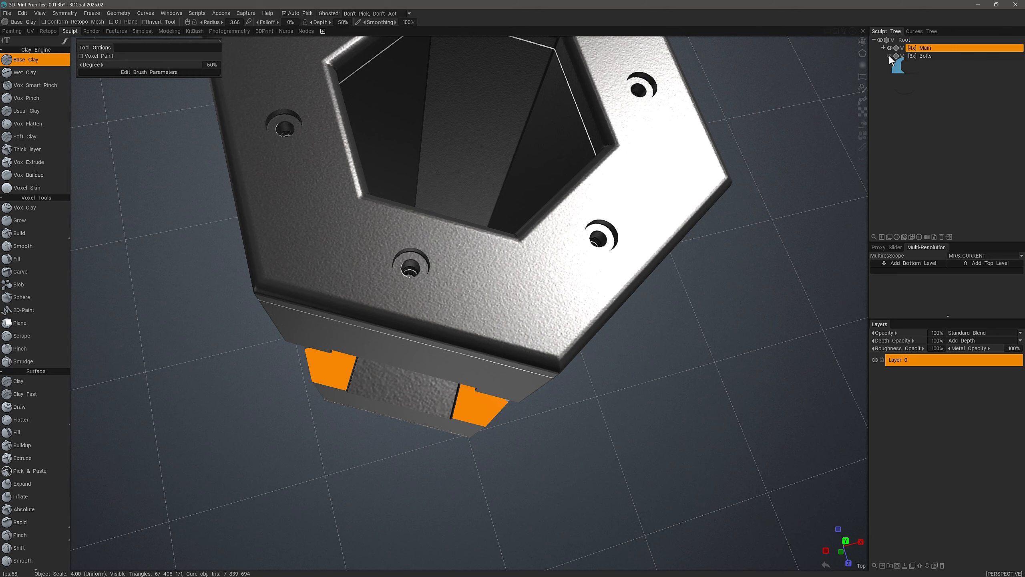
Make the Bolts volume visible in the bolt holes of the hexagonal Main body
{"action": "left_click", "coordinate": [889, 55]}
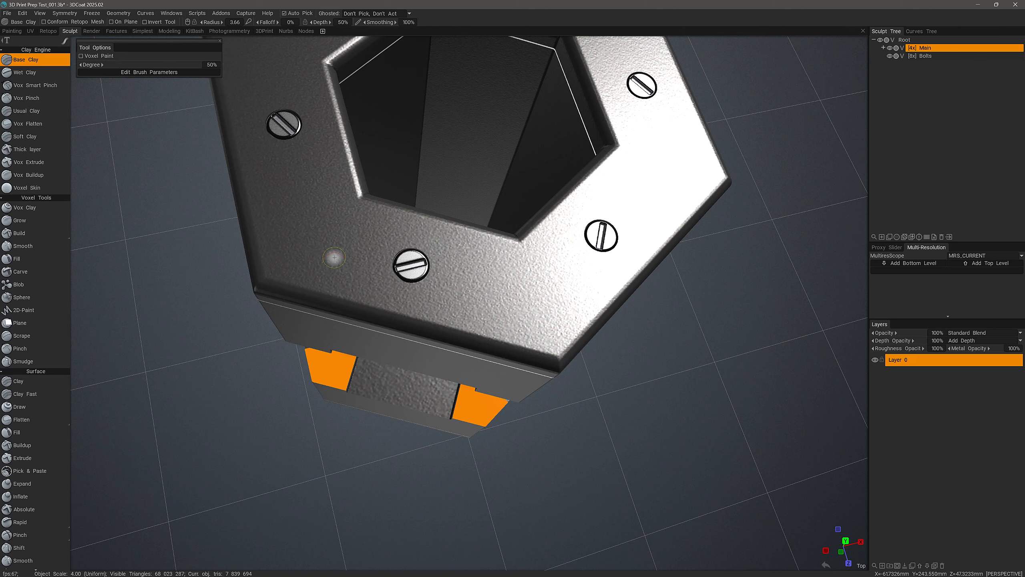
{"action": "left_click_drag", "start_coordinate": [154, 231], "coordinate": [222, 373]}
{"action": "mouse_move", "coordinate": [677, 34]}
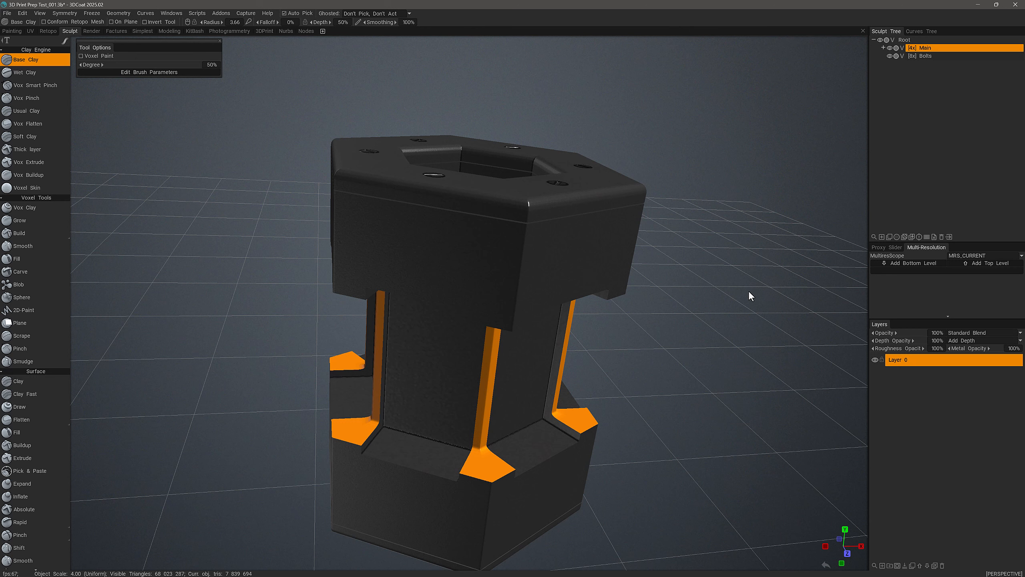
In an orthographic front view, use Vox Hide to hide a full-height vertical slice of the Main body, exposing one bolt
{"action": "key", "text": "KP_5"}
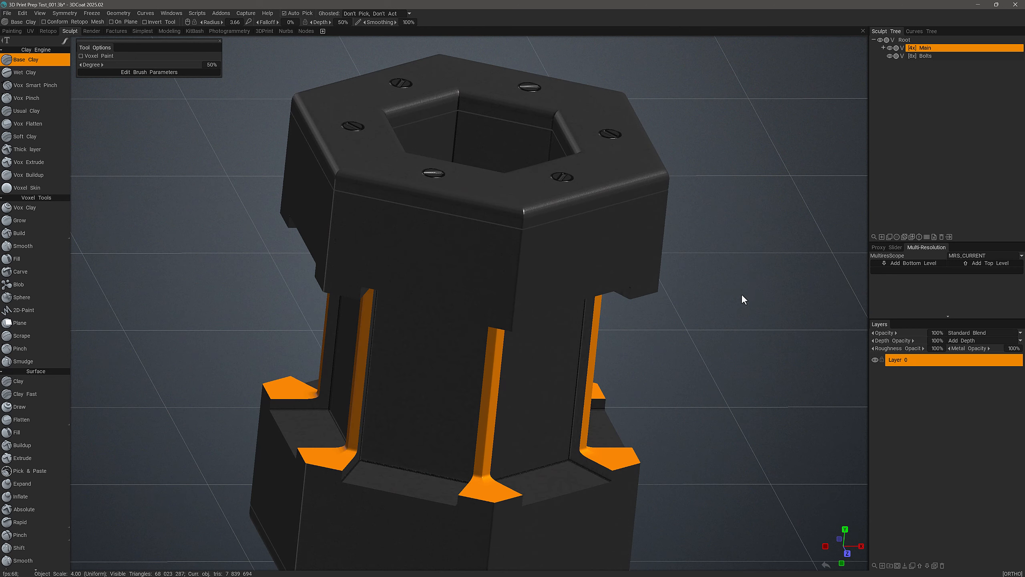
{"action": "key", "text": "KP_1"}
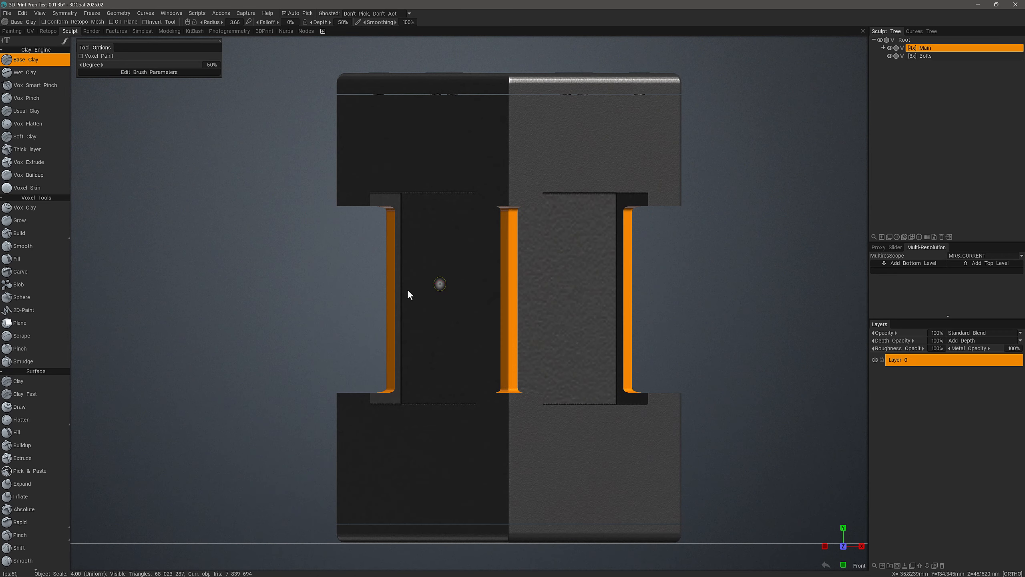
{"action": "scroll", "coordinate": [43, 492], "scroll_direction": "down", "scroll_amount": 5}
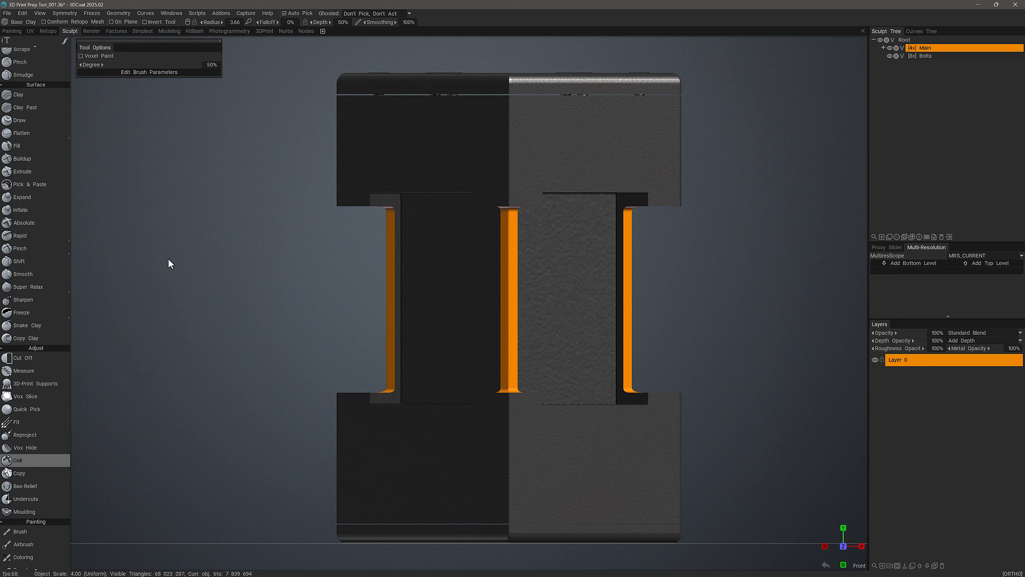
{"action": "left_click", "coordinate": [53, 498]}
{"action": "scroll", "coordinate": [42, 248], "scroll_direction": "down", "scroll_amount": 2}
{"action": "left_click", "coordinate": [38, 327]}
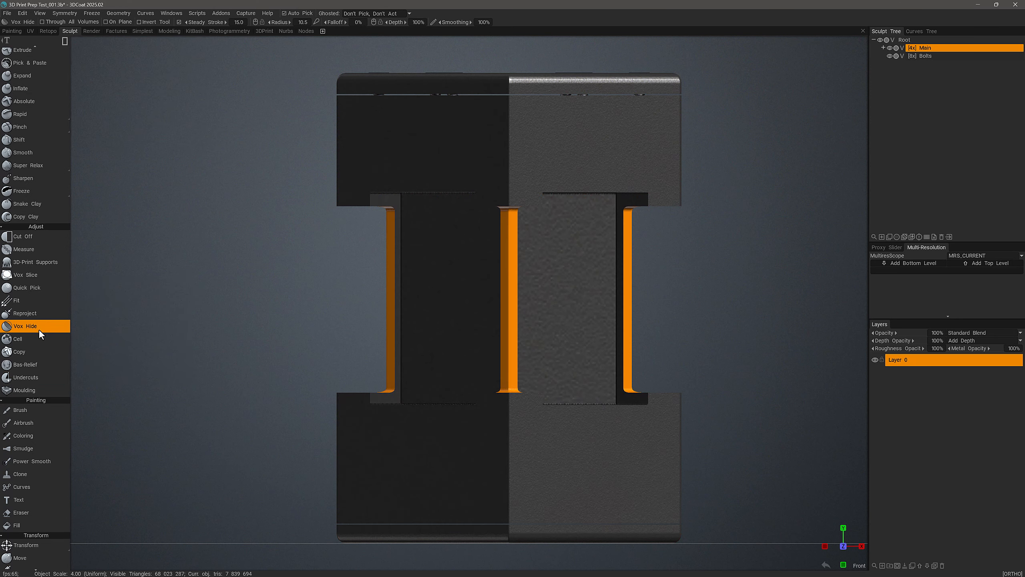
{"action": "left_click_drag", "start_coordinate": [302, 63], "coordinate": [378, 557]}
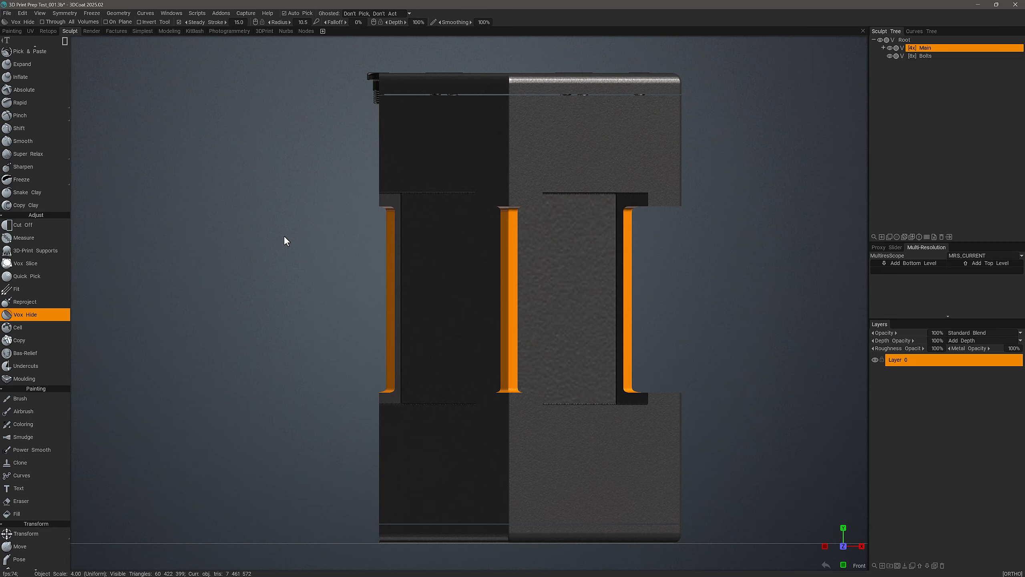
Examine in perspective how closely the exposed bolt's head and thread fit their hole in the Main body
{"action": "key", "text": "KP_5"}
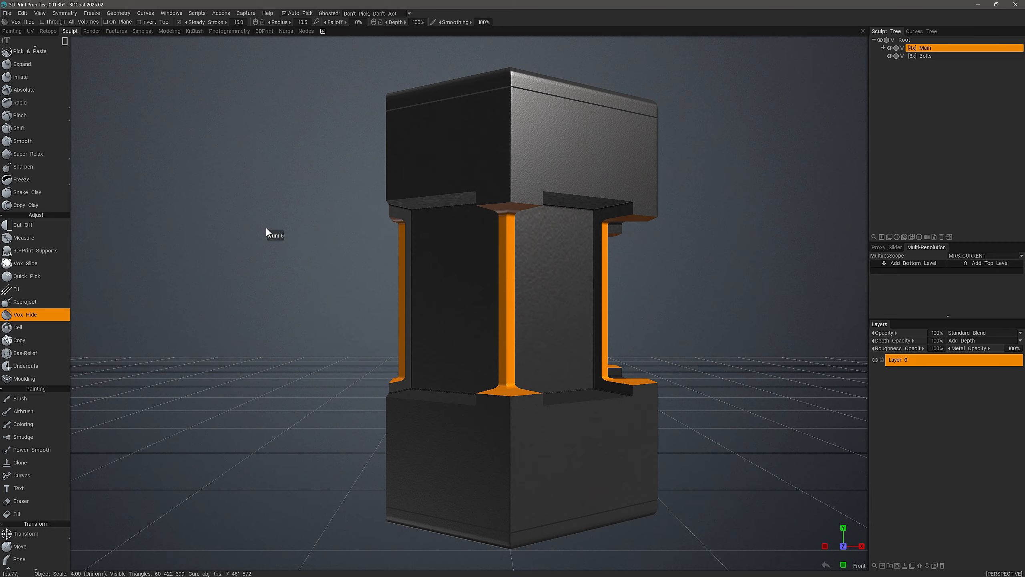
{"action": "mouse_move", "coordinate": [269, 237]}
{"action": "left_mouse_down"}
{"action": "mouse_move", "coordinate": [324, 179]}
{"action": "mouse_move", "coordinate": [308, 198]}
{"action": "mouse_move", "coordinate": [267, 203]}
{"action": "mouse_move", "coordinate": [286, 233]}
{"action": "mouse_move", "coordinate": [288, 219]}
{"action": "mouse_move", "coordinate": [344, 250]}
{"action": "left_mouse_up"}
{"action": "right_click_drag", "start_coordinate": [344, 250], "coordinate": [288, 314], "text": "alt"}
{"action": "left_click_drag", "start_coordinate": [287, 314], "coordinate": [294, 307], "text": "alt"}
{"action": "mouse_move", "coordinate": [215, 337]}
{"action": "left_mouse_down", "text": "alt"}
{"action": "mouse_move", "coordinate": [149, 366]}
{"action": "mouse_move", "coordinate": [217, 321]}
{"action": "mouse_move", "coordinate": [171, 298]}
{"action": "left_mouse_up", "text": "alt"}
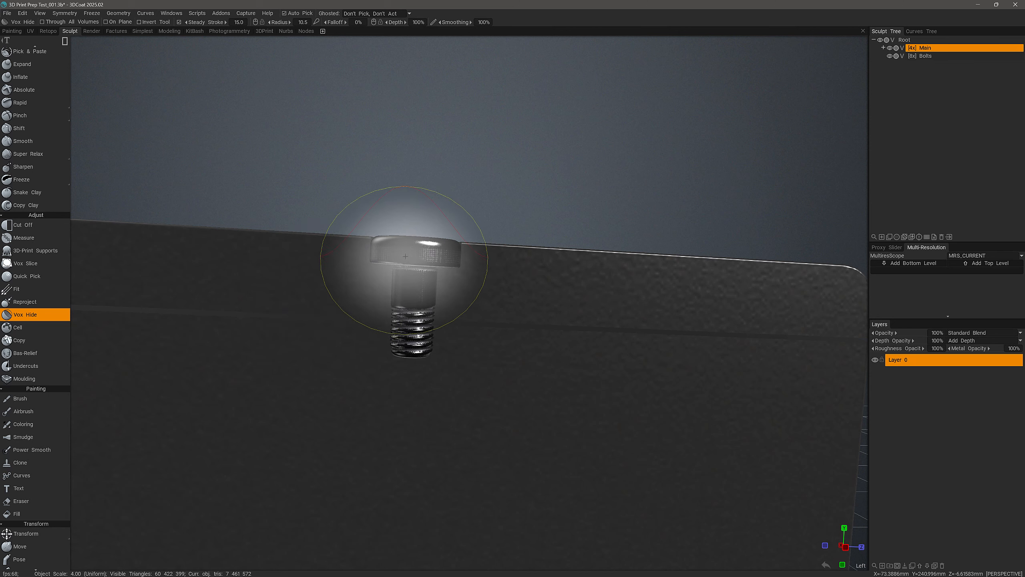
{"action": "mouse_move", "coordinate": [378, 355]}
{"action": "left_mouse_down", "text": "alt"}
{"action": "mouse_move", "coordinate": [357, 388]}
{"action": "mouse_move", "coordinate": [434, 469]}
{"action": "left_mouse_up", "text": "alt"}
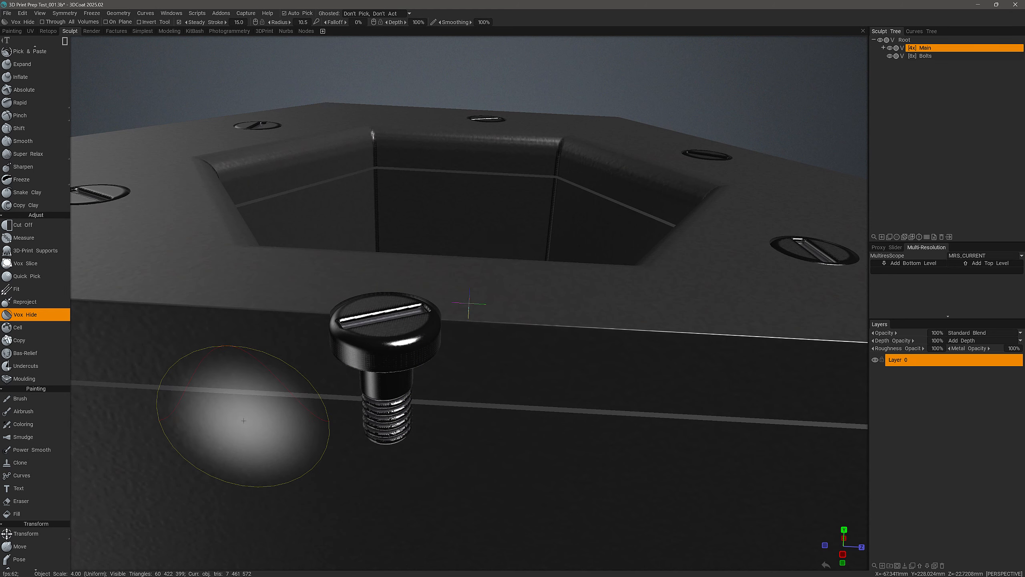
{"action": "mouse_move", "coordinate": [275, 332]}
{"action": "left_mouse_down", "text": "alt"}
{"action": "mouse_move", "coordinate": [225, 390]}
{"action": "mouse_move", "coordinate": [227, 409]}
{"action": "mouse_move", "coordinate": [366, 407]}
{"action": "mouse_move", "coordinate": [354, 367]}
{"action": "mouse_move", "coordinate": [339, 356]}
{"action": "mouse_move", "coordinate": [403, 321]}
{"action": "mouse_move", "coordinate": [443, 341]}
{"action": "mouse_move", "coordinate": [437, 310]}
{"action": "mouse_move", "coordinate": [411, 321]}
{"action": "left_mouse_up", "text": "alt"}
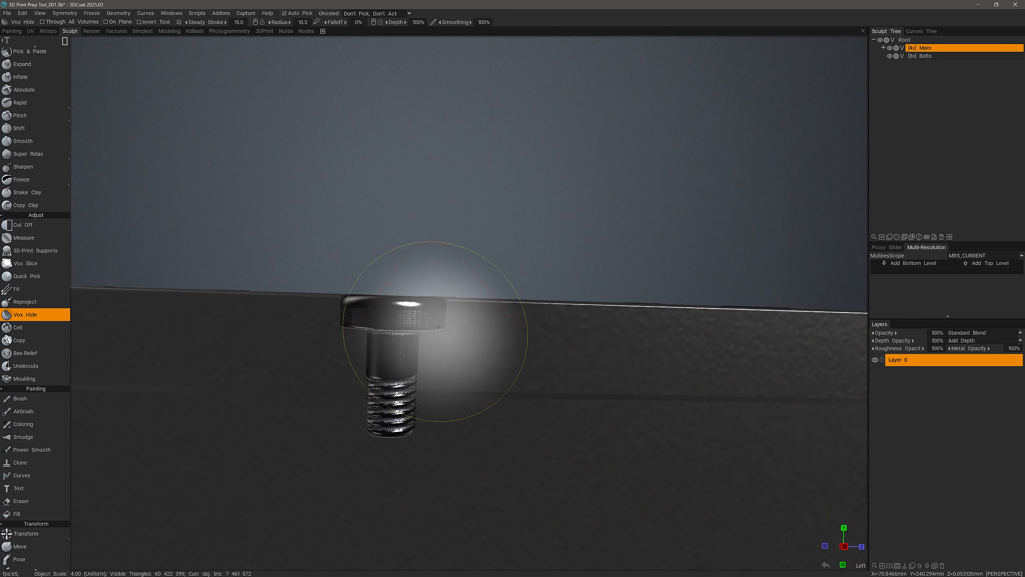
{"action": "scroll", "coordinate": [530, 388], "scroll_direction": "down", "scroll_amount": 2}
{"action": "middle_click_drag", "start_coordinate": [530, 388], "coordinate": [532, 348]}
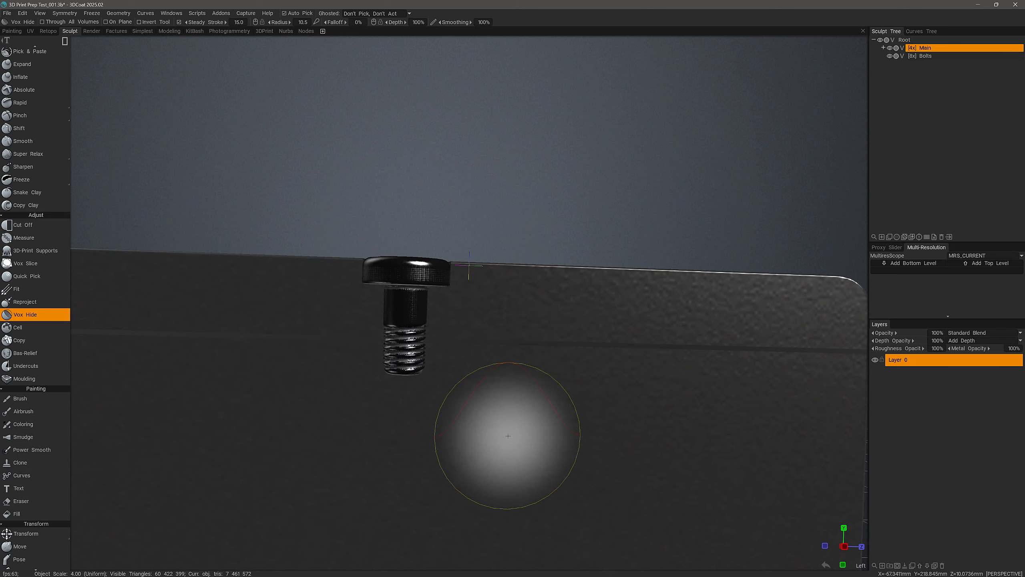
{"action": "scroll", "coordinate": [301, 347], "scroll_direction": "down", "scroll_amount": 1}
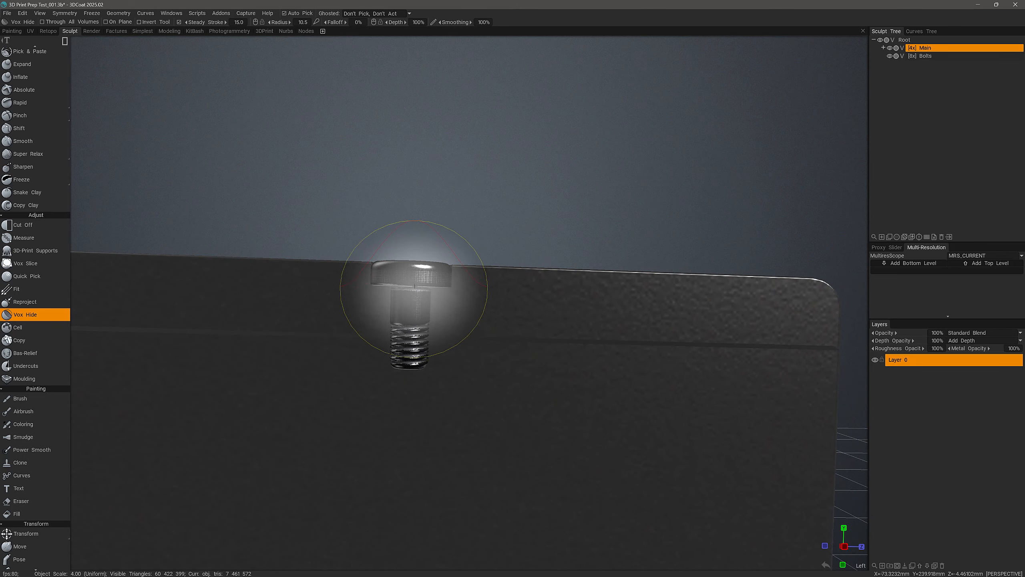
Unhide the hidden slice of the Main body and frame its bolted top face
{"action": "left_click", "coordinate": [121, 12]}
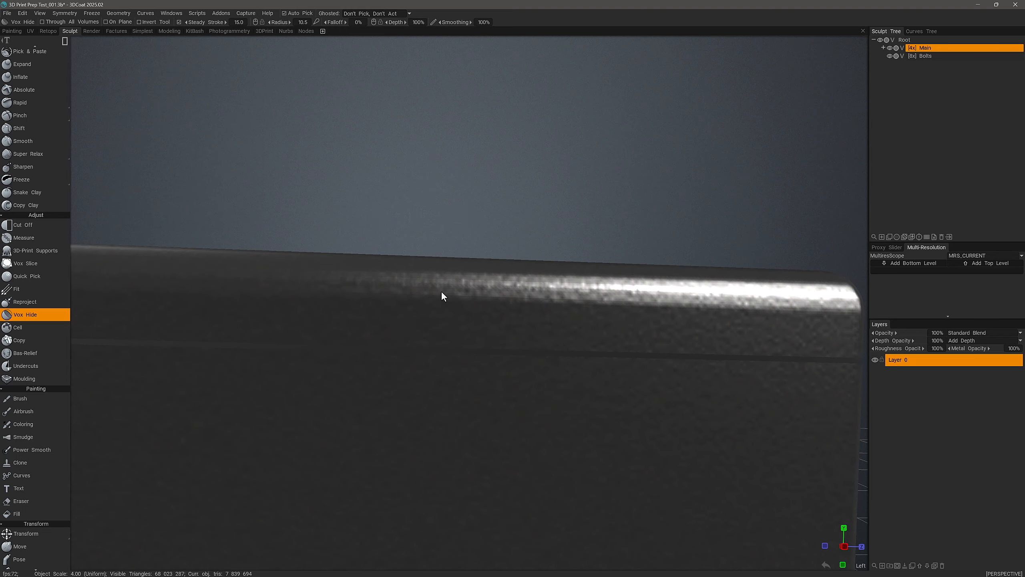
{"action": "scroll", "coordinate": [383, 242], "scroll_direction": "down", "scroll_amount": 4}
{"action": "left_click_drag", "start_coordinate": [383, 241], "coordinate": [392, 280]}
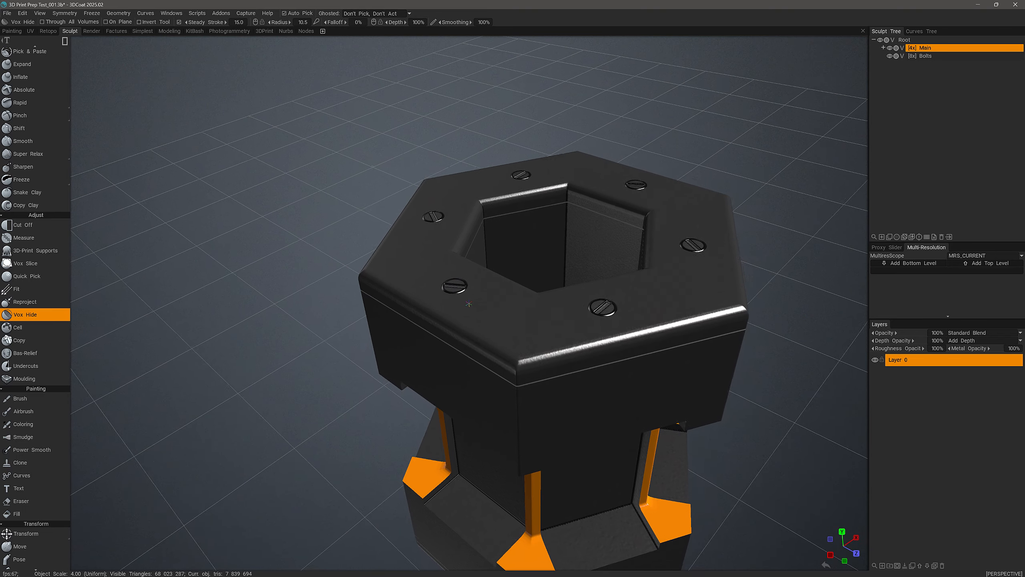
{"action": "scroll", "coordinate": [465, 343], "scroll_direction": "up", "scroll_amount": 2}
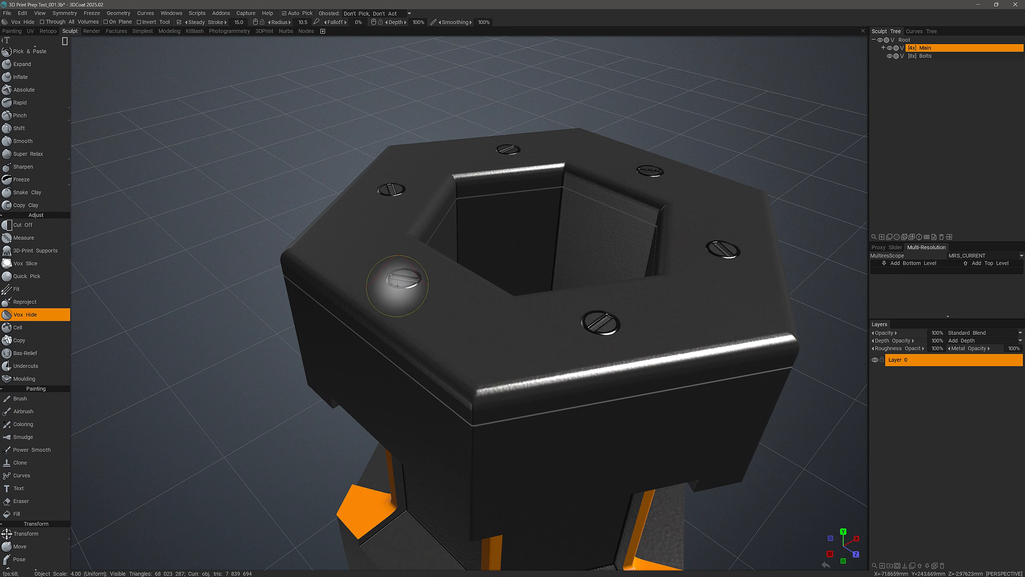
Remove the Main volume's intersection with the Bolts volume
{"action": "right_click", "coordinate": [925, 49]}
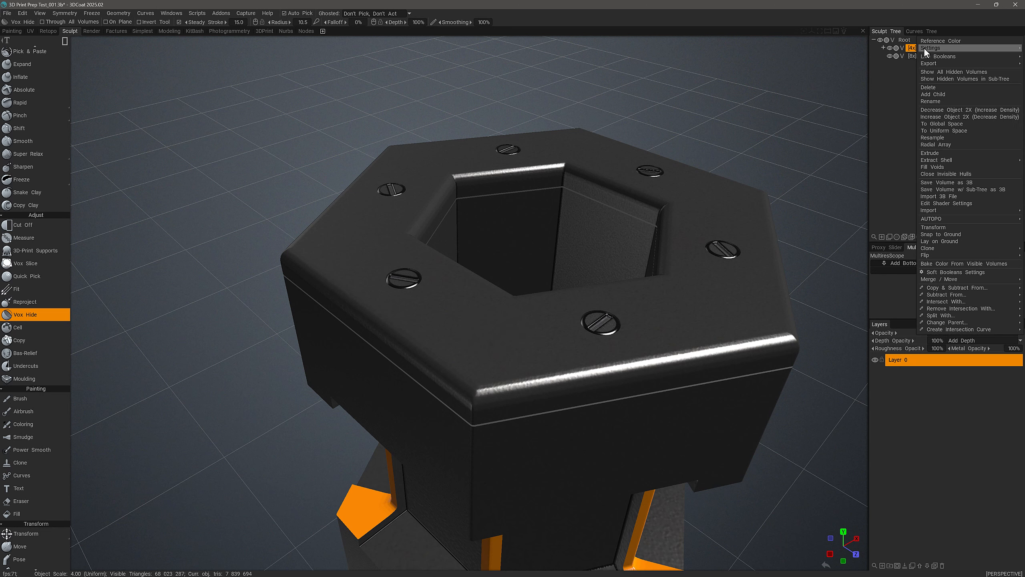
{"action": "mouse_move", "coordinate": [938, 295]}
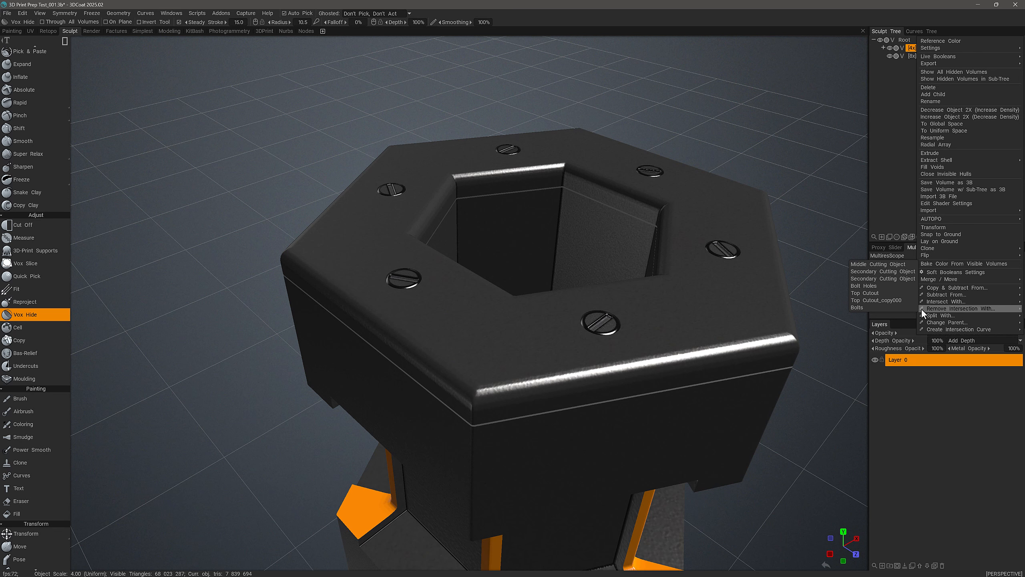
{"action": "left_click", "coordinate": [942, 308]}
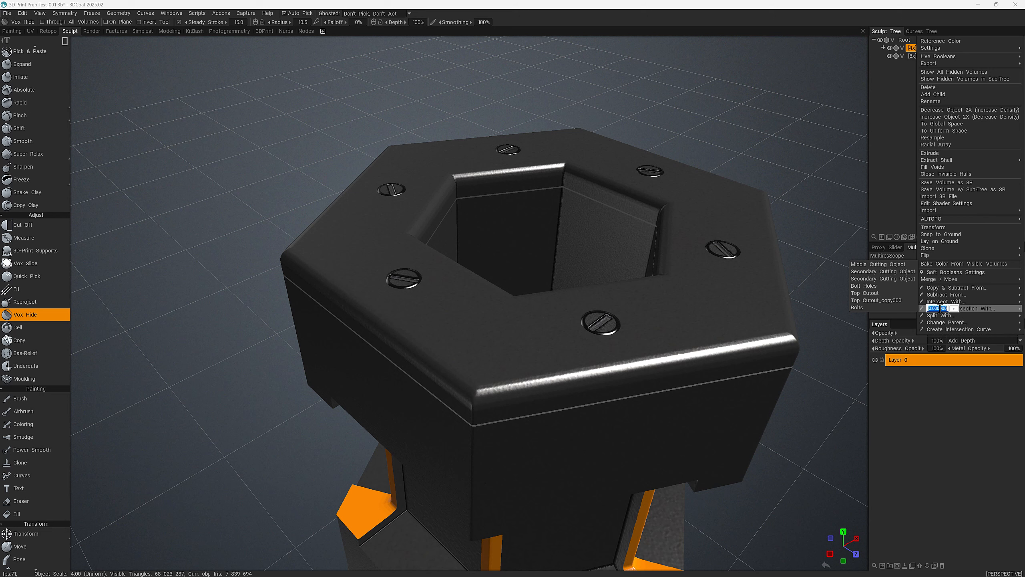
{"action": "key", "text": "Return"}
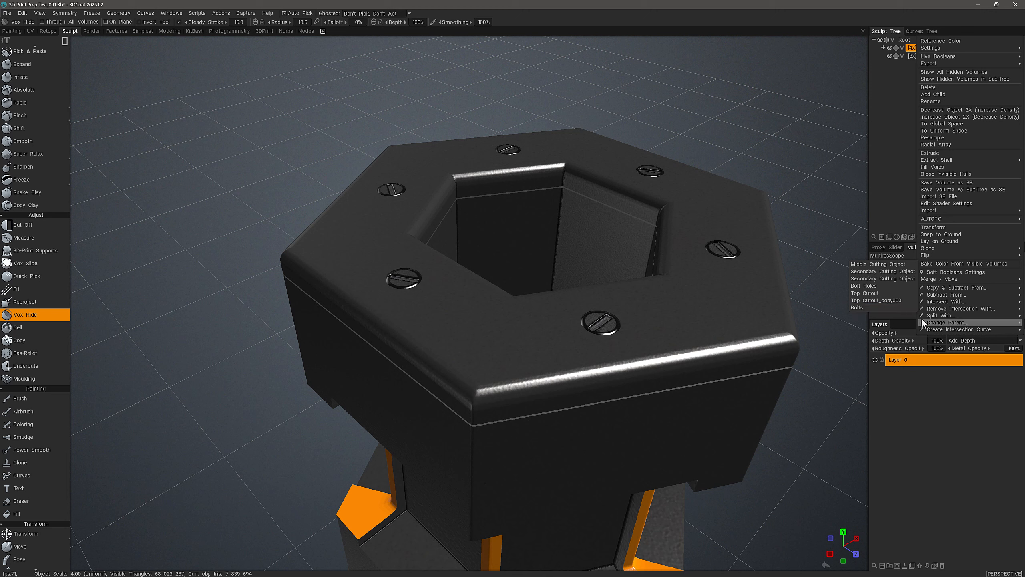
{"action": "left_click", "coordinate": [913, 308]}
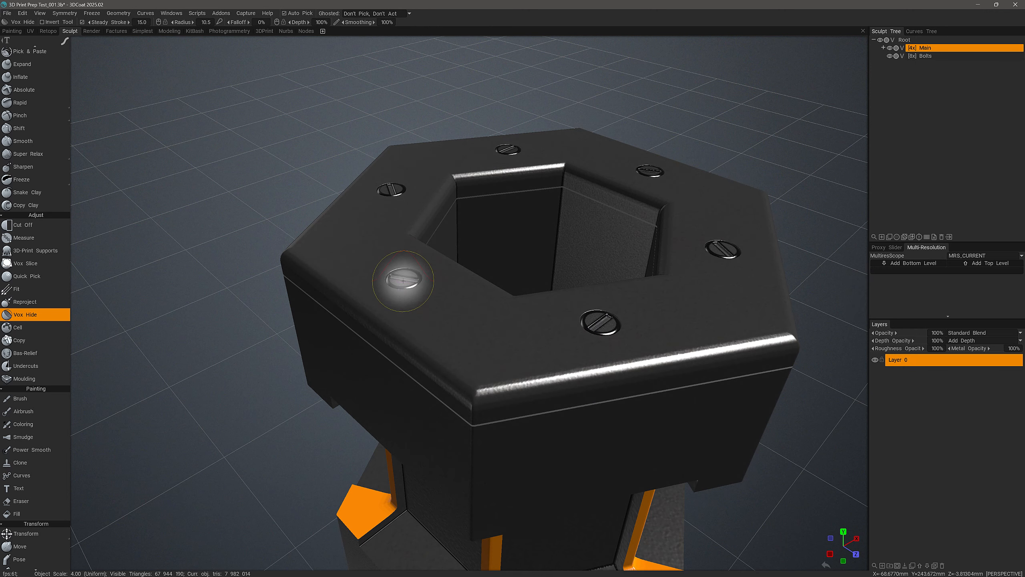
Return to the orthographic front view and hide the Main body's side slice again with a rectangular Vox Hide selection
{"action": "mouse_move", "coordinate": [282, 338]}
{"action": "left_mouse_down"}
{"action": "mouse_move", "coordinate": [469, 434]}
{"action": "mouse_move", "coordinate": [439, 532]}
{"action": "mouse_move", "coordinate": [613, 480]}
{"action": "mouse_move", "coordinate": [580, 454]}
{"action": "mouse_move", "coordinate": [557, 485]}
{"action": "mouse_move", "coordinate": [591, 488]}
{"action": "mouse_move", "coordinate": [395, 473]}
{"action": "mouse_move", "coordinate": [365, 424]}
{"action": "mouse_move", "coordinate": [420, 404]}
{"action": "mouse_move", "coordinate": [400, 464]}
{"action": "mouse_move", "coordinate": [670, 293]}
{"action": "mouse_move", "coordinate": [882, 140]}
{"action": "mouse_move", "coordinate": [513, 355]}
{"action": "mouse_move", "coordinate": [247, 319]}
{"action": "mouse_move", "coordinate": [229, 325]}
{"action": "mouse_move", "coordinate": [270, 339]}
{"action": "left_mouse_up"}
{"action": "scroll", "coordinate": [474, 539], "scroll_direction": "up", "scroll_amount": 4}
{"action": "scroll", "coordinate": [590, 488], "scroll_direction": "up", "scroll_amount": 4}
{"action": "scroll", "coordinate": [400, 464], "scroll_direction": "down", "scroll_amount": 5}
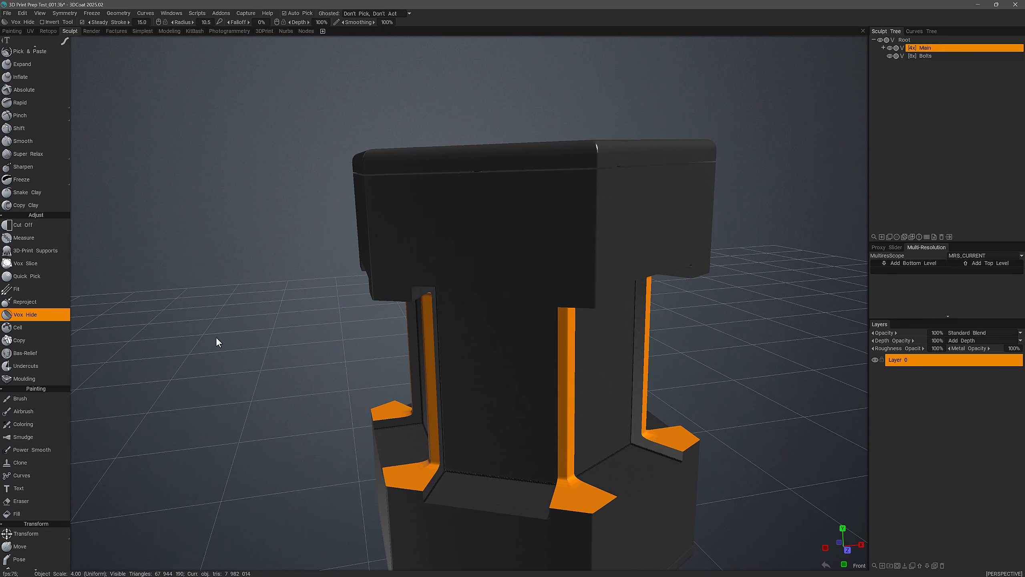
{"action": "key", "text": "KP_5"}
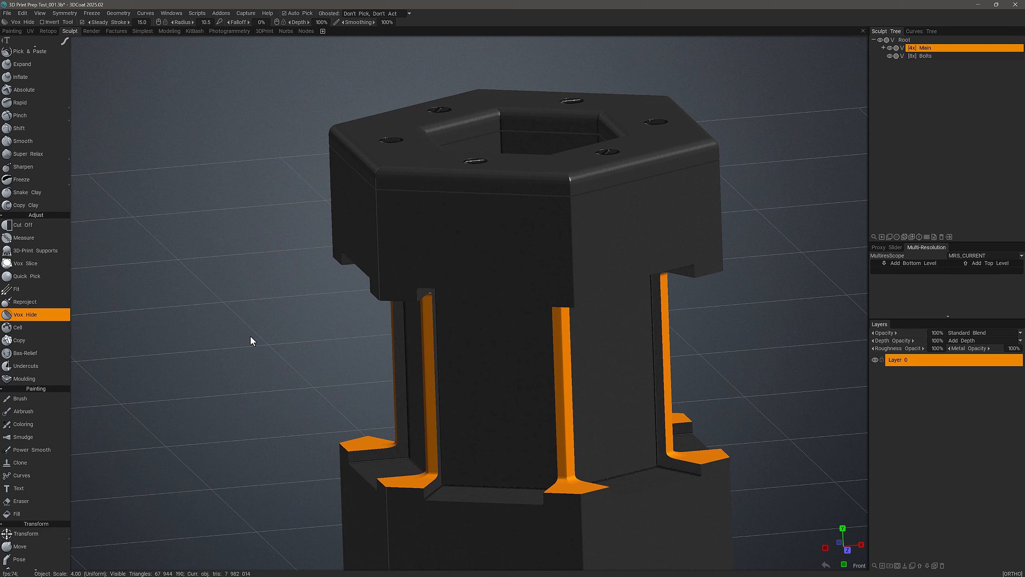
{"action": "key", "text": "KP_2"}
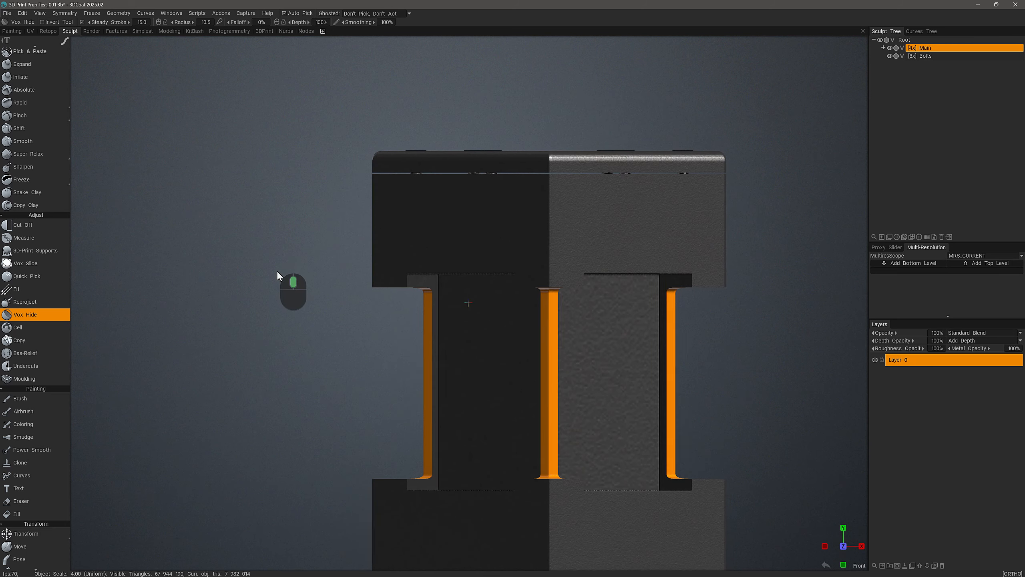
{"action": "middle_click_drag", "start_coordinate": [277, 271], "coordinate": [249, 189]}
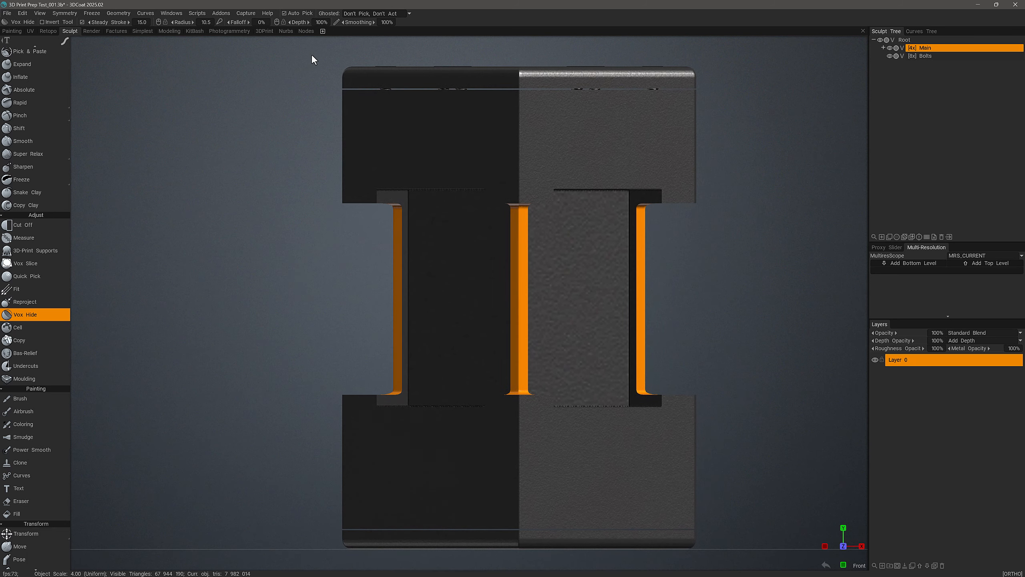
{"action": "left_click", "coordinate": [64, 41]}
{"action": "left_click_drag", "start_coordinate": [305, 51], "coordinate": [386, 560]}
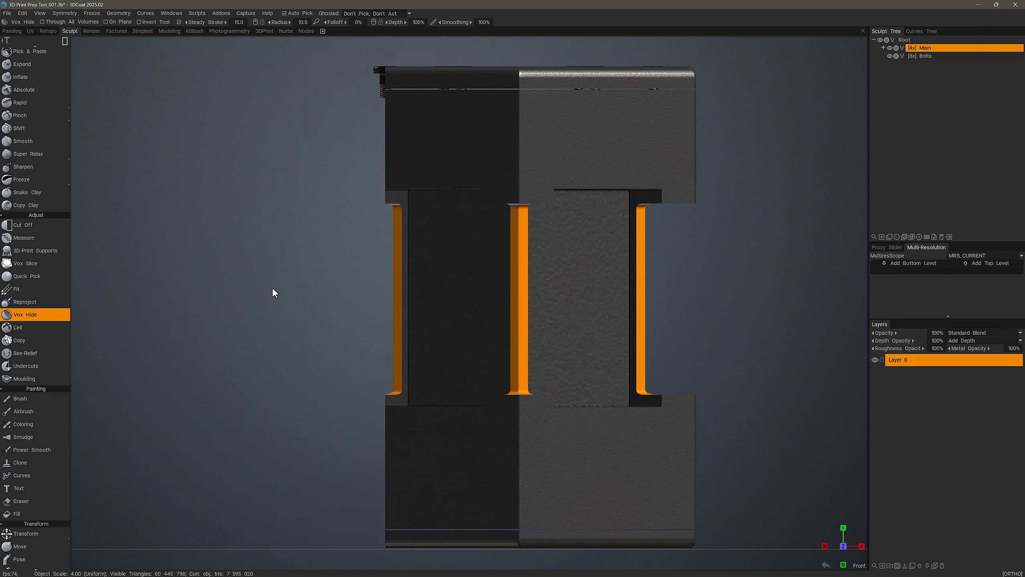
Inspect the clearance around the exposed bolt's head, shank and thread from the side and from above
{"action": "key", "text": "KP_5"}
{"action": "left_click_drag", "start_coordinate": [309, 213], "coordinate": [344, 192]}
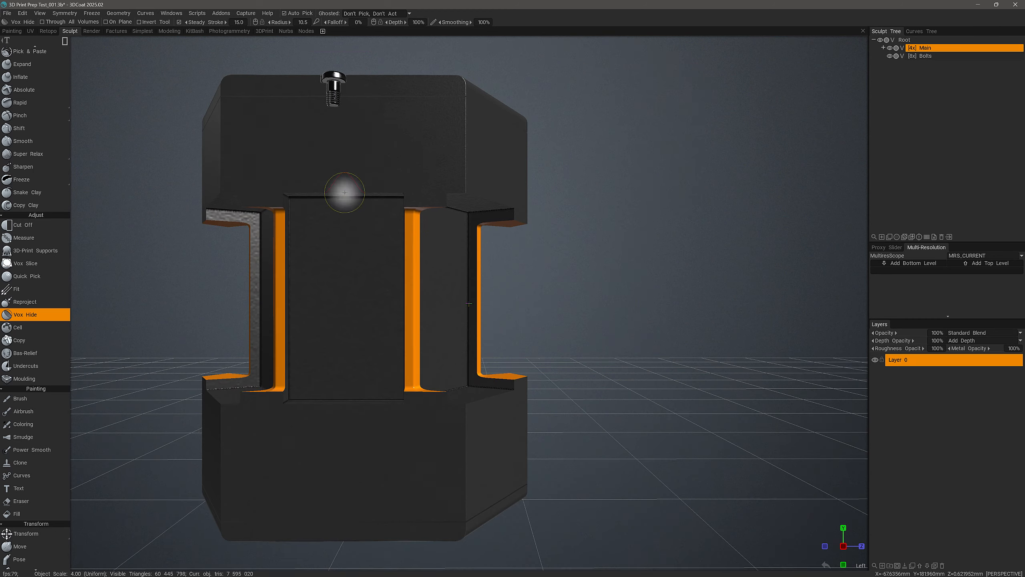
{"action": "middle_click_drag", "start_coordinate": [343, 192], "coordinate": [270, 272]}
{"action": "right_click_drag", "start_coordinate": [270, 272], "coordinate": [368, 325]}
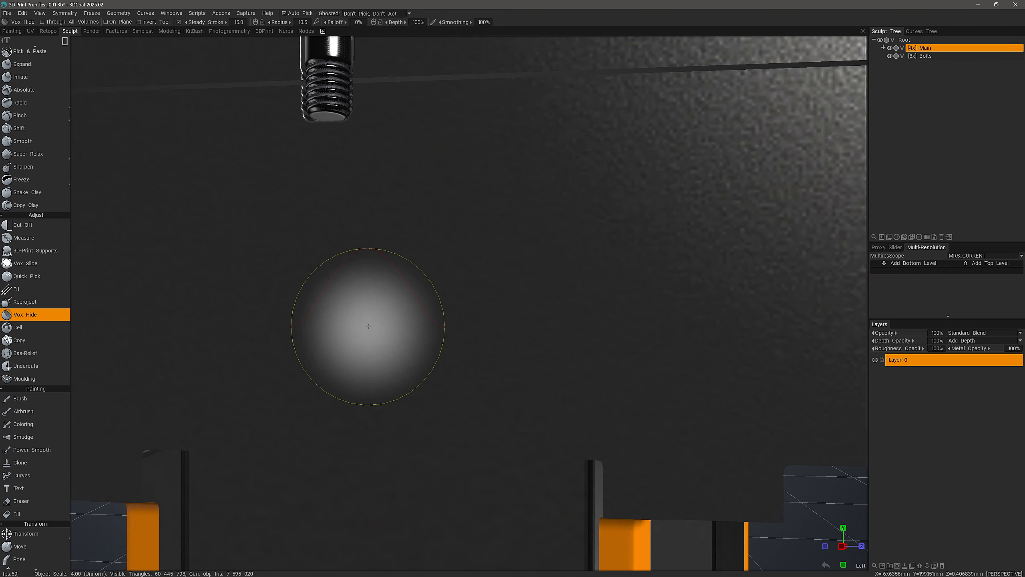
{"action": "mouse_move", "coordinate": [368, 325]}
{"action": "middle_mouse_down"}
{"action": "mouse_move", "coordinate": [384, 316]}
{"action": "mouse_move", "coordinate": [395, 367]}
{"action": "mouse_move", "coordinate": [413, 386]}
{"action": "middle_mouse_up"}
{"action": "left_click_drag", "start_coordinate": [411, 420], "coordinate": [524, 394], "text": "alt"}
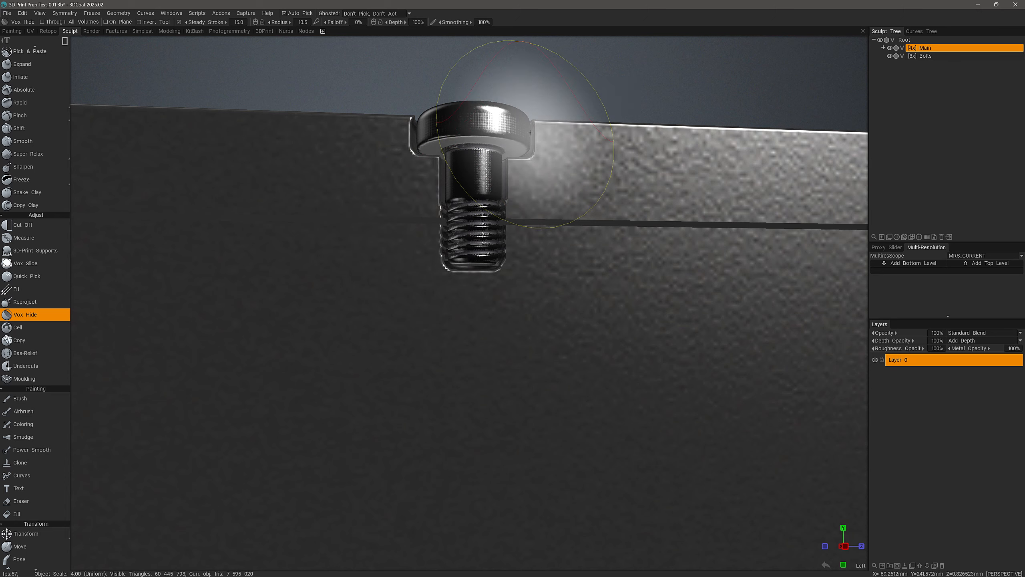
{"action": "left_click_drag", "start_coordinate": [440, 267], "coordinate": [339, 482], "text": "alt"}
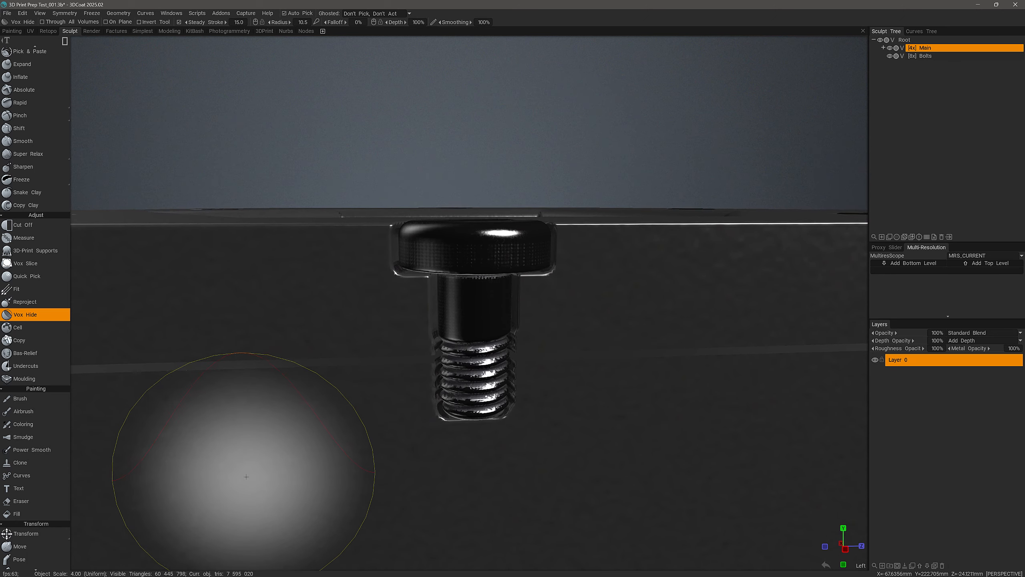
{"action": "right_click_drag", "start_coordinate": [238, 483], "coordinate": [292, 348]}
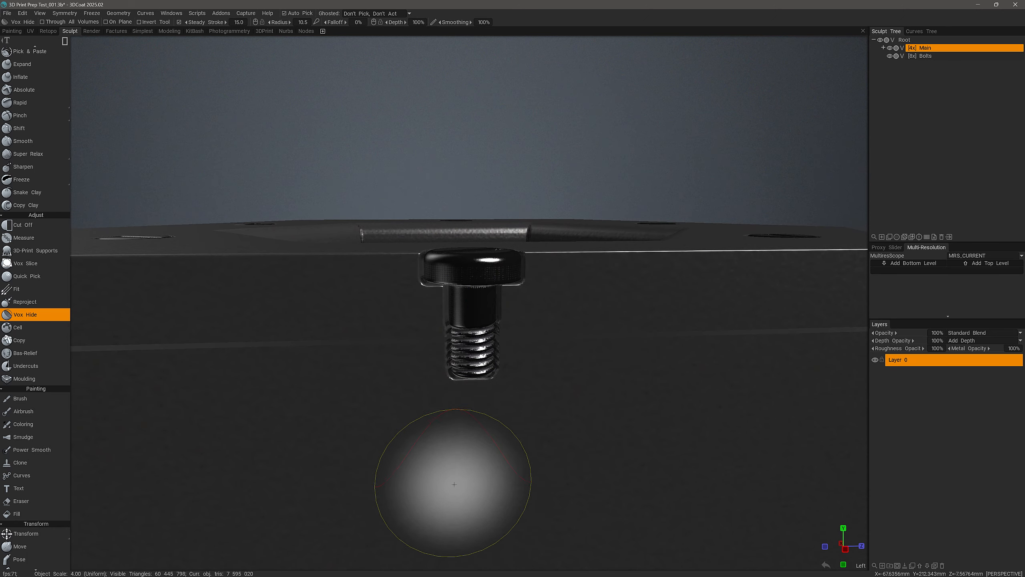
{"action": "left_click_drag", "start_coordinate": [462, 484], "coordinate": [470, 366], "text": "alt"}
{"action": "left_click_drag", "start_coordinate": [380, 412], "coordinate": [410, 467], "text": "alt"}
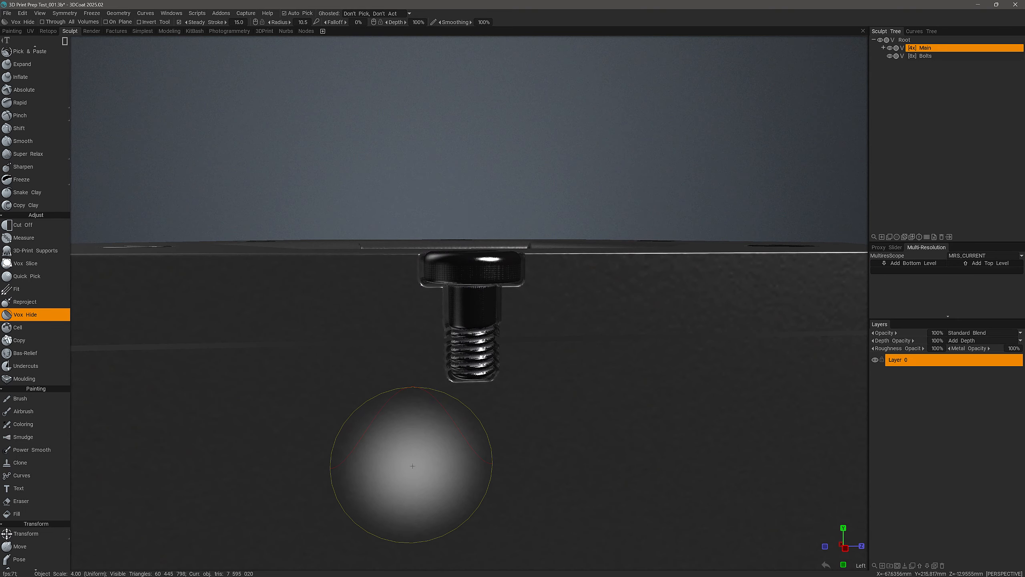
{"action": "left_click_drag", "start_coordinate": [326, 292], "coordinate": [320, 372], "text": "alt"}
{"action": "middle_click_drag", "start_coordinate": [321, 373], "coordinate": [348, 388], "text": "alt"}
{"action": "right_click_drag", "start_coordinate": [348, 388], "coordinate": [508, 389], "text": "alt"}
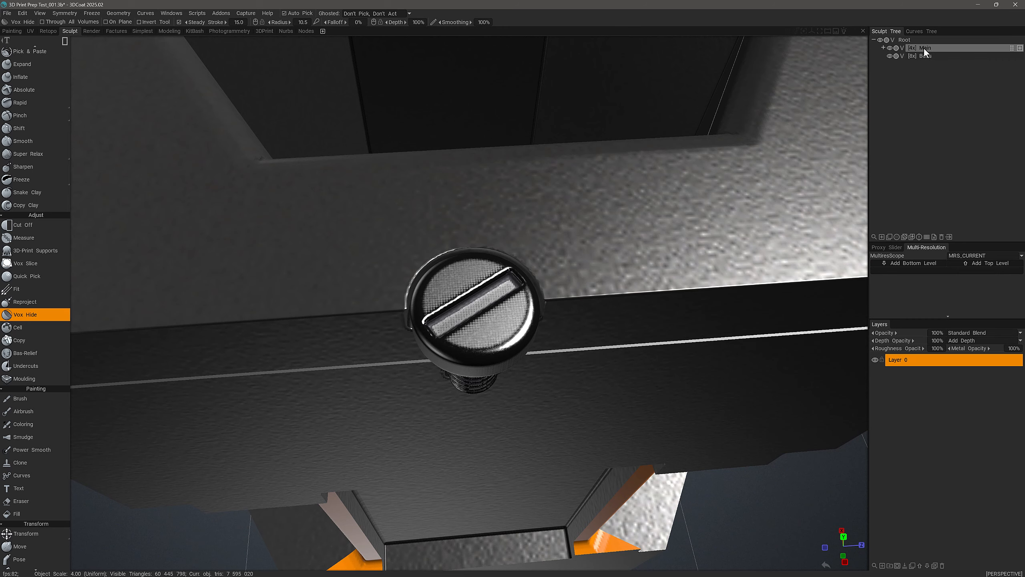
{"action": "left_click", "coordinate": [924, 48]}
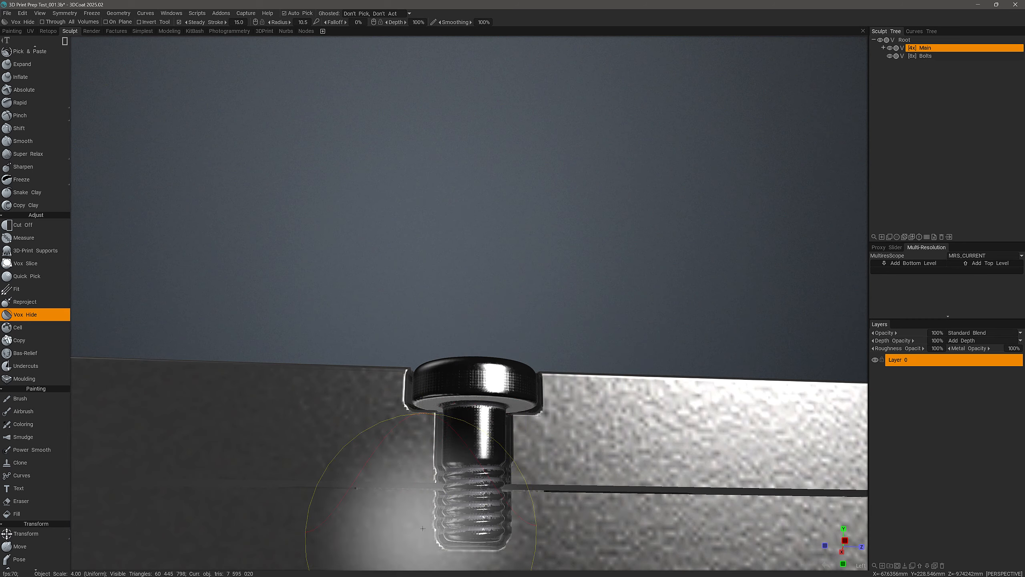
{"action": "scroll", "coordinate": [558, 253], "scroll_direction": "down", "scroll_amount": 1}
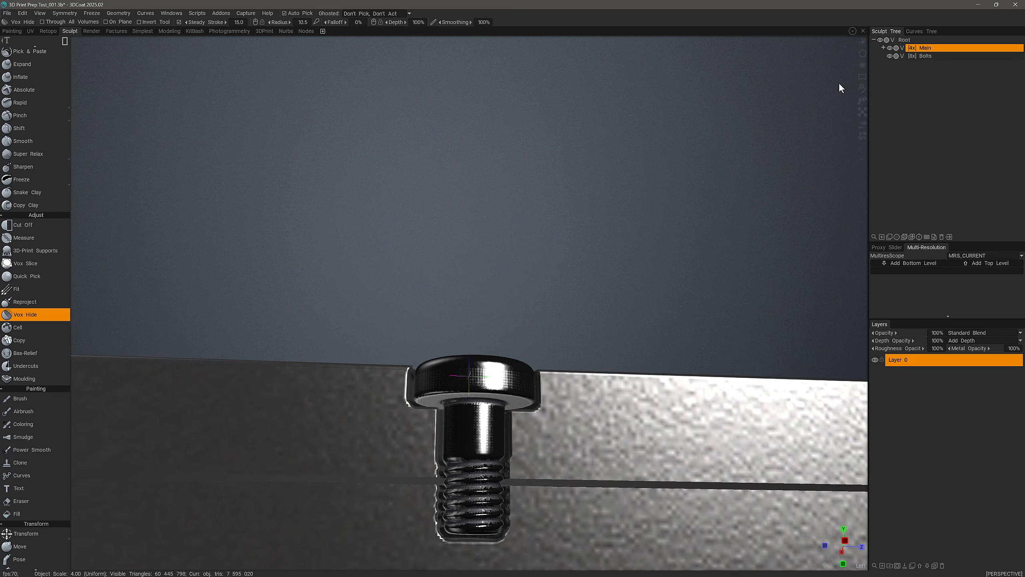
Enable soft booleans for voxels in the Soft Boolean Settings, with the voxel boolean radius taken from the brush size
{"action": "right_click", "coordinate": [922, 49]}
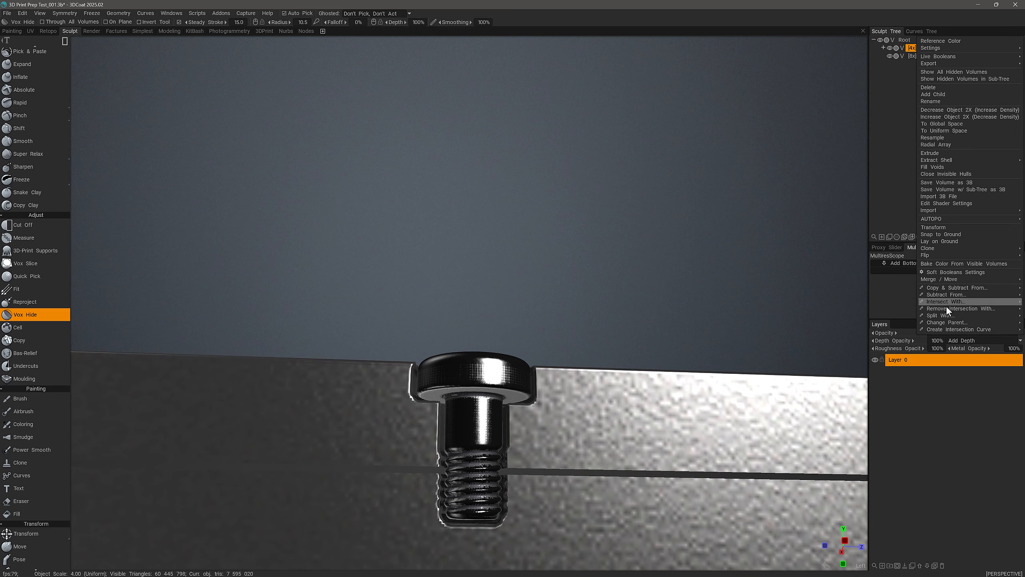
{"action": "mouse_move", "coordinate": [934, 309]}
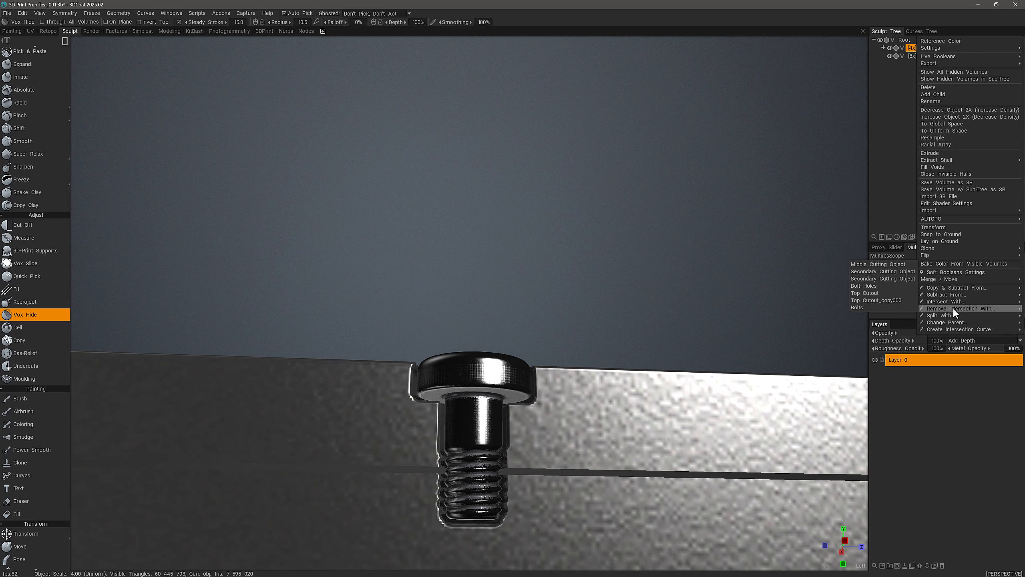
{"action": "left_click", "coordinate": [940, 272]}
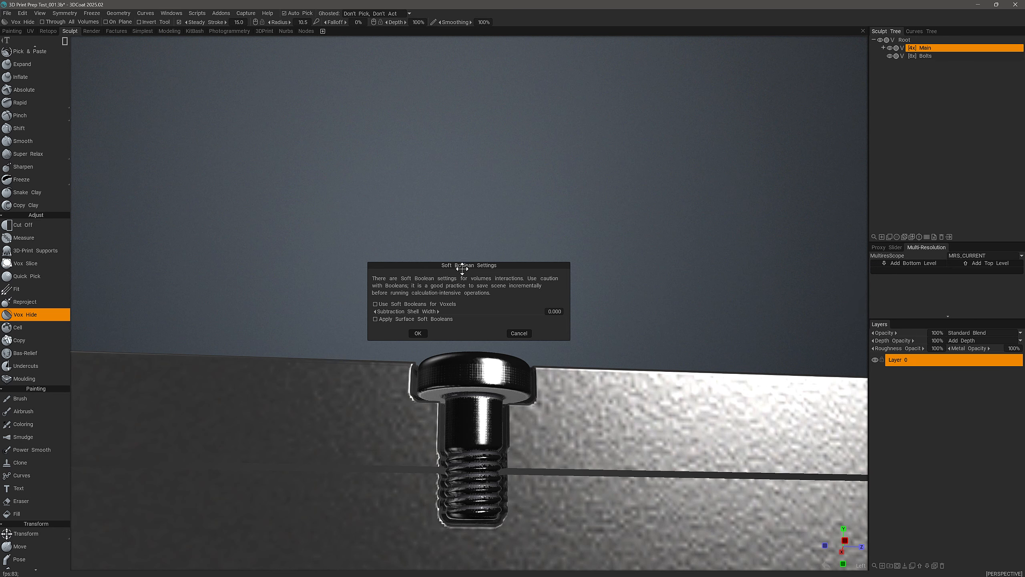
{"action": "left_click", "coordinate": [375, 304]}
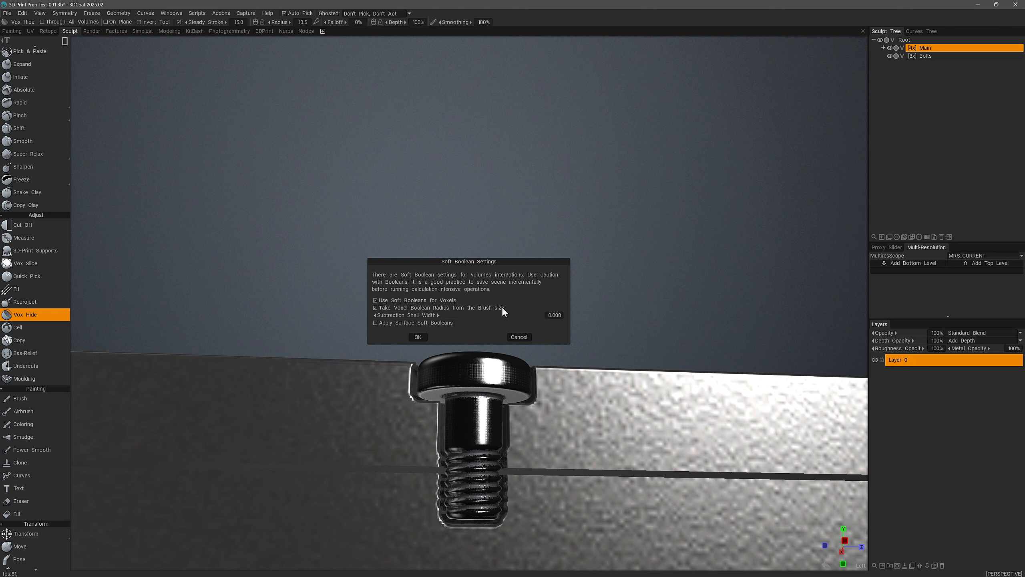
{"action": "left_click", "coordinate": [376, 308]}
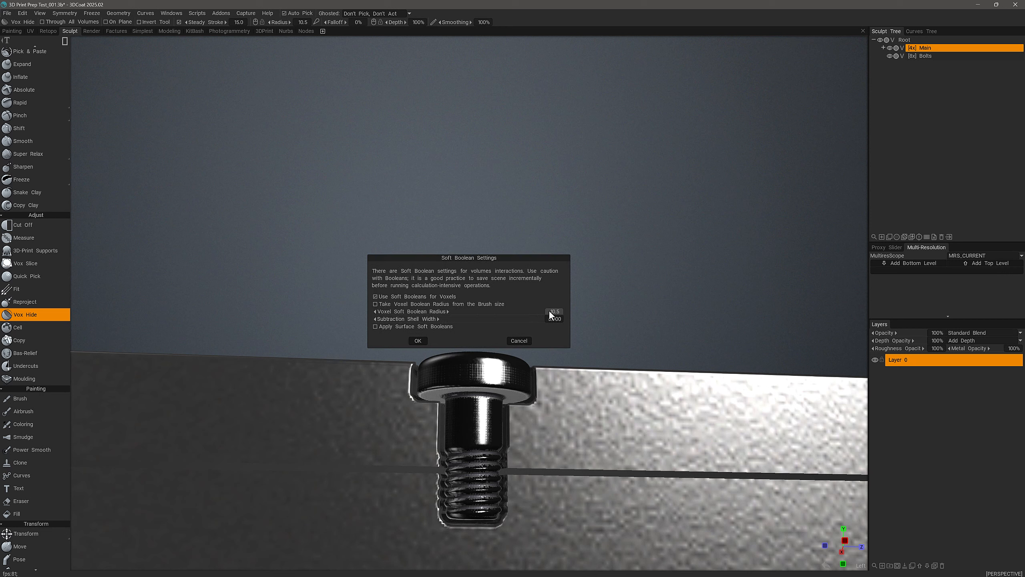
{"action": "left_click", "coordinate": [379, 303]}
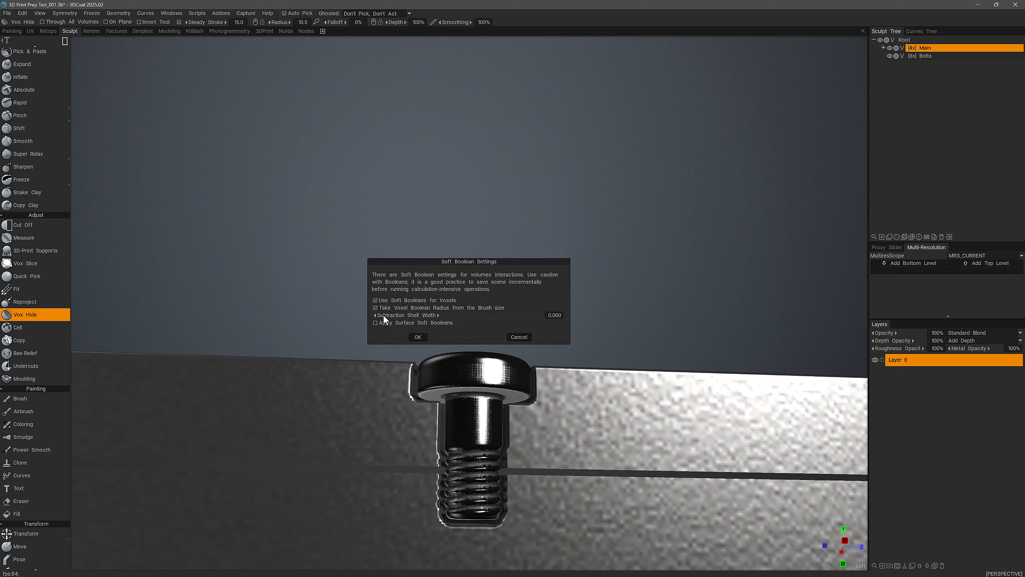
{"action": "left_click", "coordinate": [416, 336]}
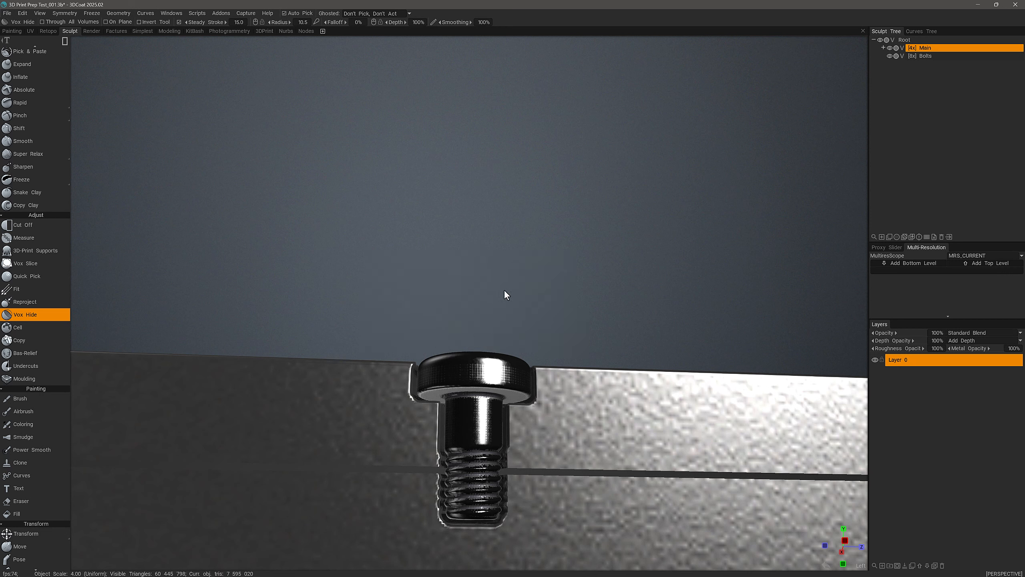
Unhide the hidden slice of the Main body and reduce the brush radius to 0.880 over the bolted top face
{"action": "scroll", "coordinate": [393, 274], "scroll_direction": "down", "scroll_amount": 4}
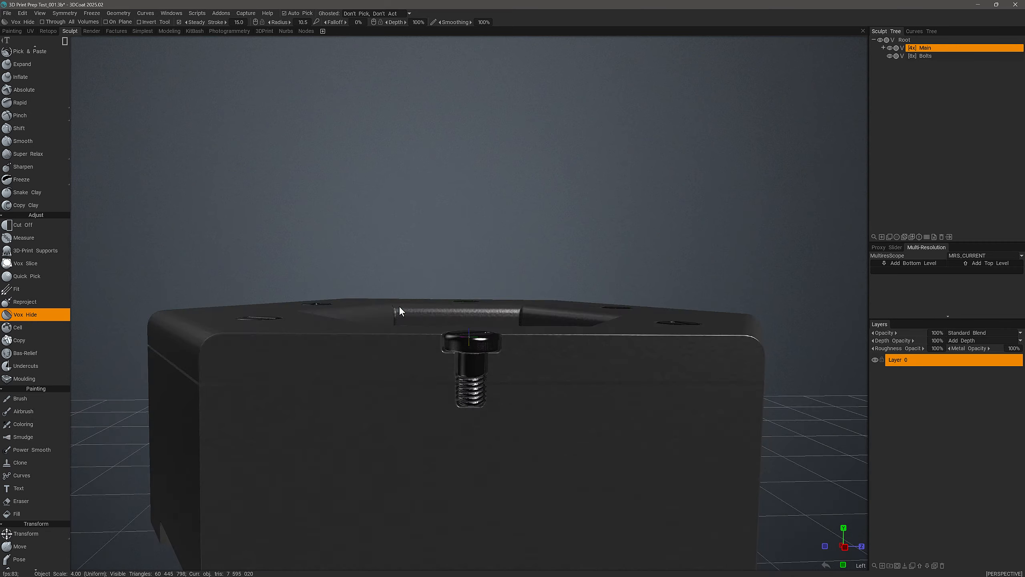
{"action": "mouse_move", "coordinate": [399, 305]}
{"action": "left_mouse_down", "text": "alt"}
{"action": "mouse_move", "coordinate": [380, 311]}
{"action": "mouse_move", "coordinate": [379, 289]}
{"action": "mouse_move", "coordinate": [355, 271]}
{"action": "mouse_move", "coordinate": [205, 261]}
{"action": "mouse_move", "coordinate": [234, 232]}
{"action": "mouse_move", "coordinate": [318, 297]}
{"action": "mouse_move", "coordinate": [227, 266]}
{"action": "mouse_move", "coordinate": [244, 237]}
{"action": "mouse_move", "coordinate": [266, 238]}
{"action": "mouse_move", "coordinate": [128, 269]}
{"action": "left_mouse_up", "text": "alt"}
{"action": "scroll", "coordinate": [266, 237], "scroll_direction": "up", "scroll_amount": 4}
{"action": "middle_click_drag", "start_coordinate": [373, 228], "coordinate": [379, 181], "text": "alt"}
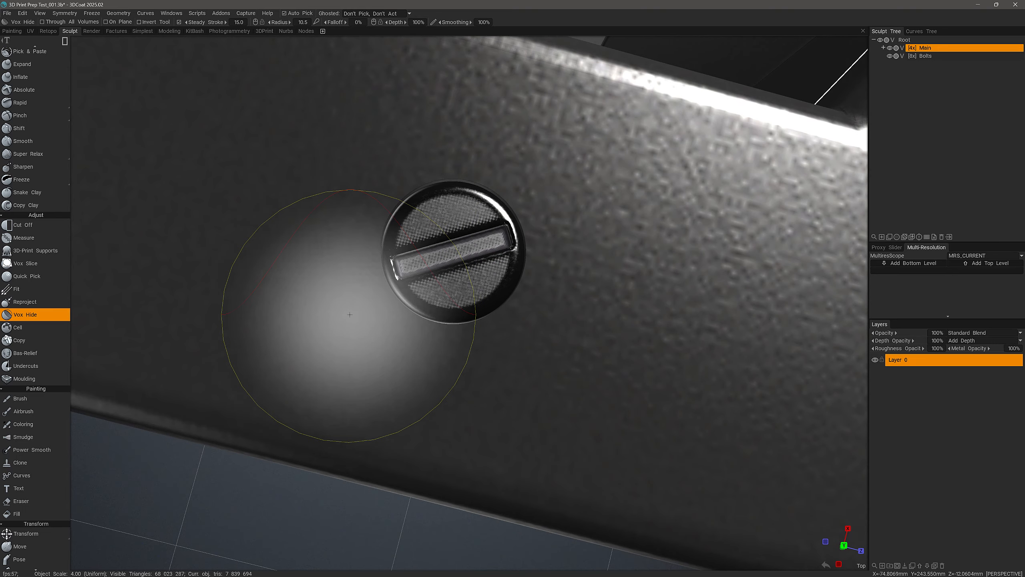
{"action": "scroll", "coordinate": [331, 316], "scroll_direction": "down", "scroll_amount": 4}
{"action": "mouse_move", "coordinate": [332, 316]}
{"action": "left_mouse_down", "text": "alt"}
{"action": "mouse_move", "coordinate": [341, 332]}
{"action": "mouse_move", "coordinate": [374, 287]}
{"action": "mouse_move", "coordinate": [362, 280]}
{"action": "mouse_move", "coordinate": [412, 218]}
{"action": "mouse_move", "coordinate": [384, 205]}
{"action": "mouse_move", "coordinate": [434, 174]}
{"action": "mouse_move", "coordinate": [485, 236]}
{"action": "left_mouse_up", "text": "alt"}
{"action": "scroll", "coordinate": [434, 192], "scroll_direction": "up", "scroll_amount": 3}
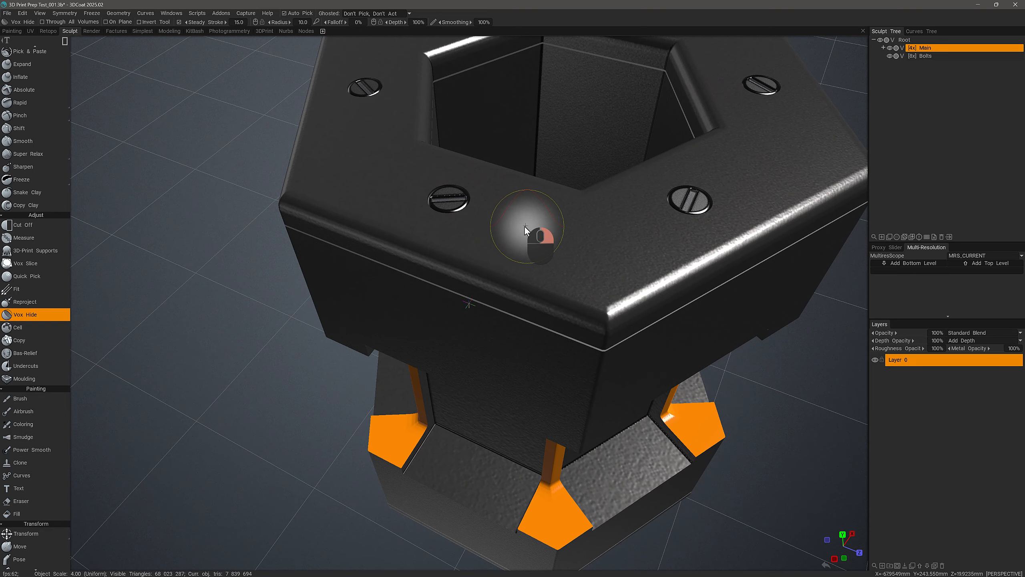
{"action": "right_click_drag", "start_coordinate": [525, 230], "coordinate": [494, 221]}
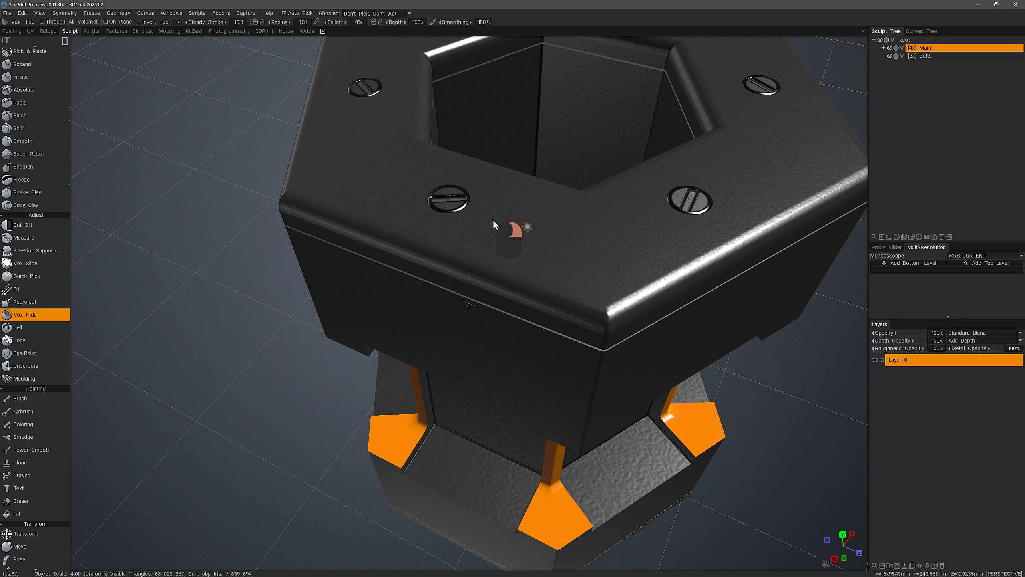
{"action": "left_click_drag", "start_coordinate": [494, 220], "coordinate": [463, 114], "text": "alt"}
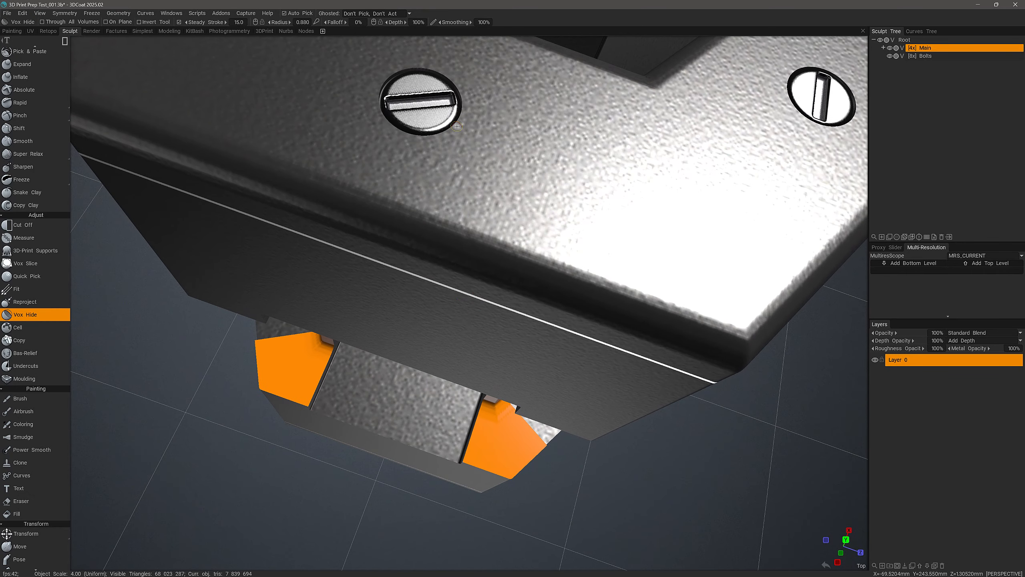
Remove the Main volume's intersection with the Bolts volume using soft booleans, and inspect the seam around a bolt head
{"action": "right_click", "coordinate": [925, 49]}
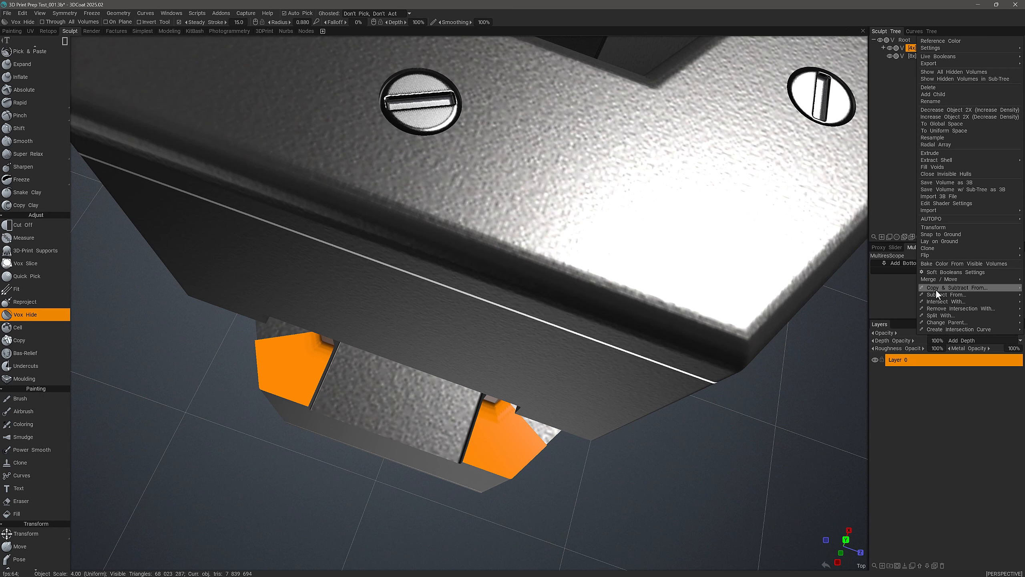
{"action": "mouse_move", "coordinate": [933, 309]}
{"action": "left_click", "coordinate": [856, 307]}
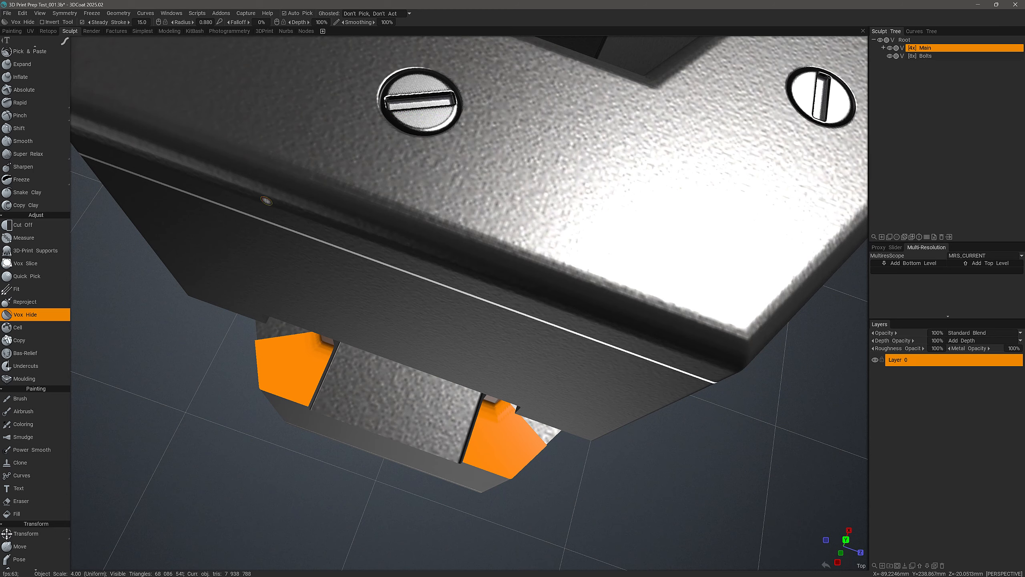
{"action": "left_click_drag", "start_coordinate": [266, 200], "coordinate": [407, 177], "text": "alt"}
{"action": "right_click_drag", "start_coordinate": [407, 176], "coordinate": [376, 160], "text": "alt"}
{"action": "left_click_drag", "start_coordinate": [375, 159], "coordinate": [399, 319], "text": "alt"}
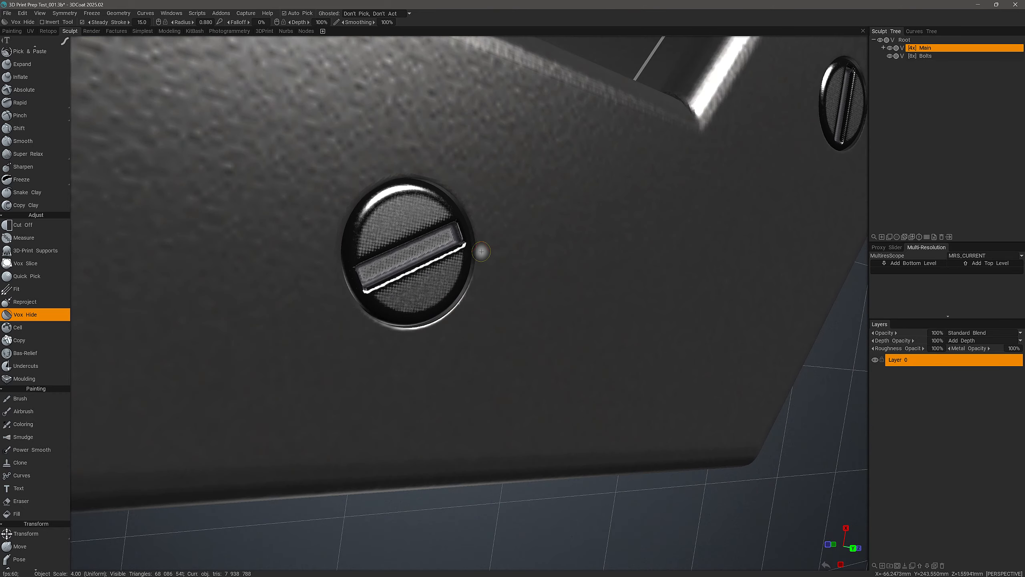
{"action": "left_click_drag", "start_coordinate": [481, 251], "coordinate": [321, 169], "text": "alt"}
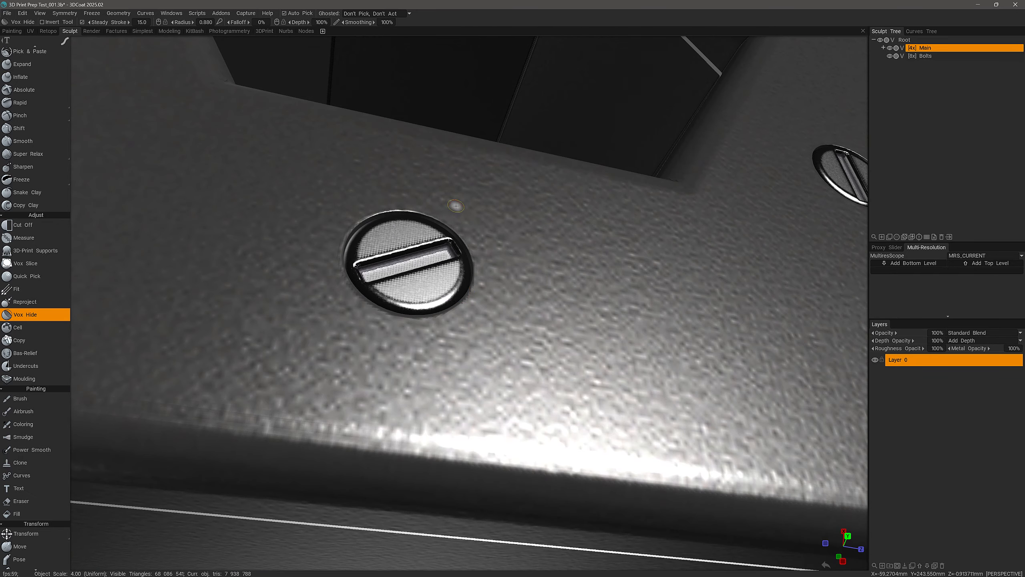
{"action": "left_click_drag", "start_coordinate": [452, 330], "coordinate": [404, 279], "text": "alt"}
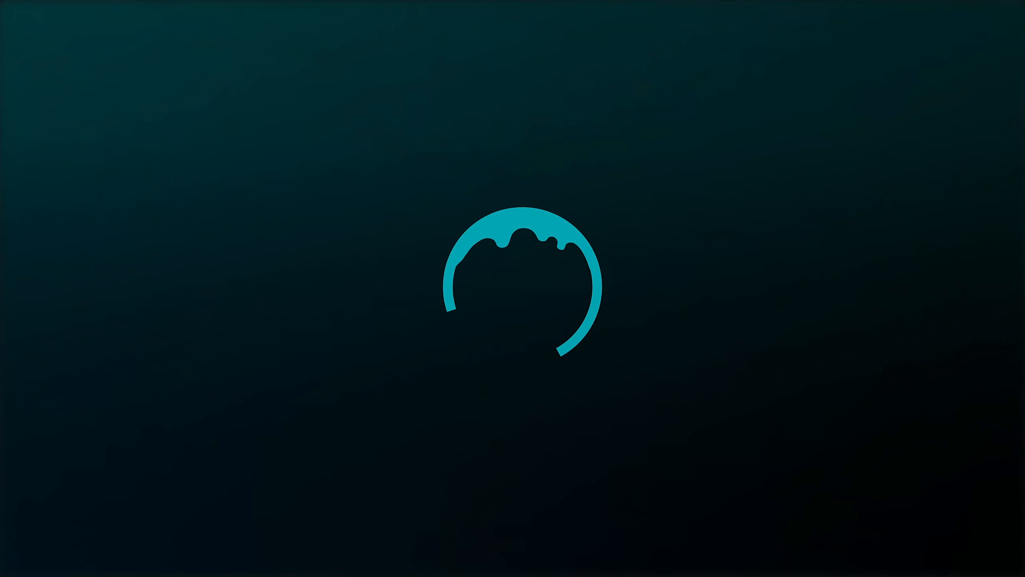